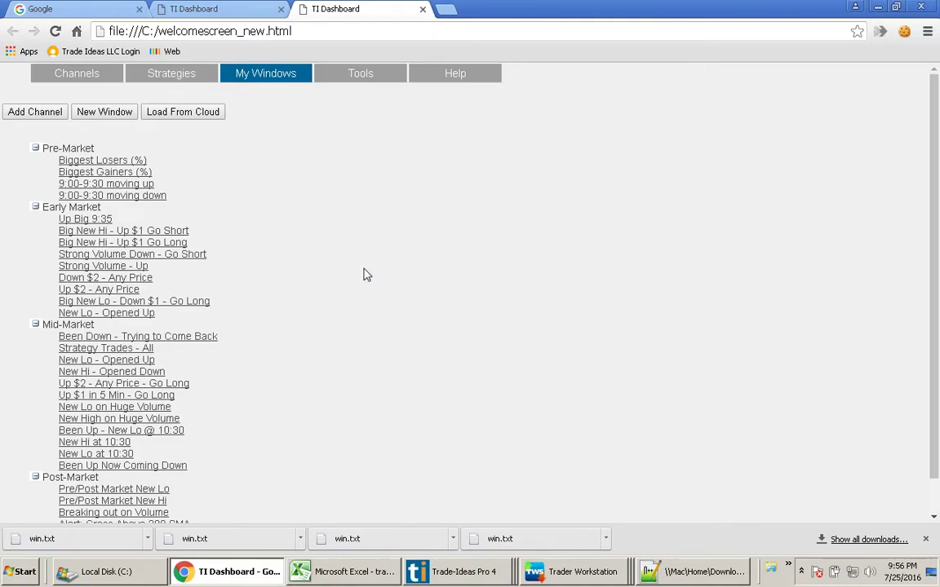
Step: Check the CARA and LITE Up Big 9:35 alerts and load LITE into the Trader Workstation charts
{"action": "left_click", "coordinate": [86, 220]}
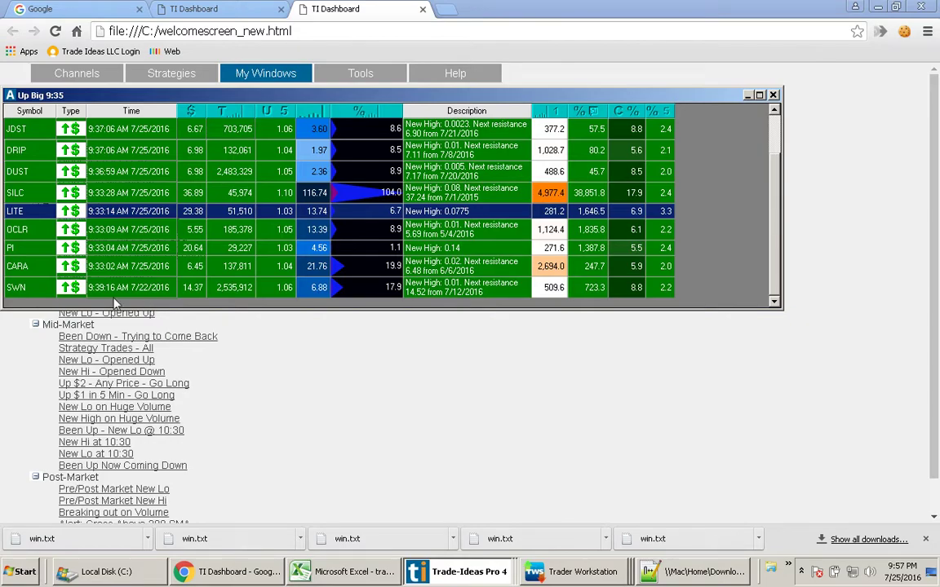
{"action": "left_click", "coordinate": [23, 272]}
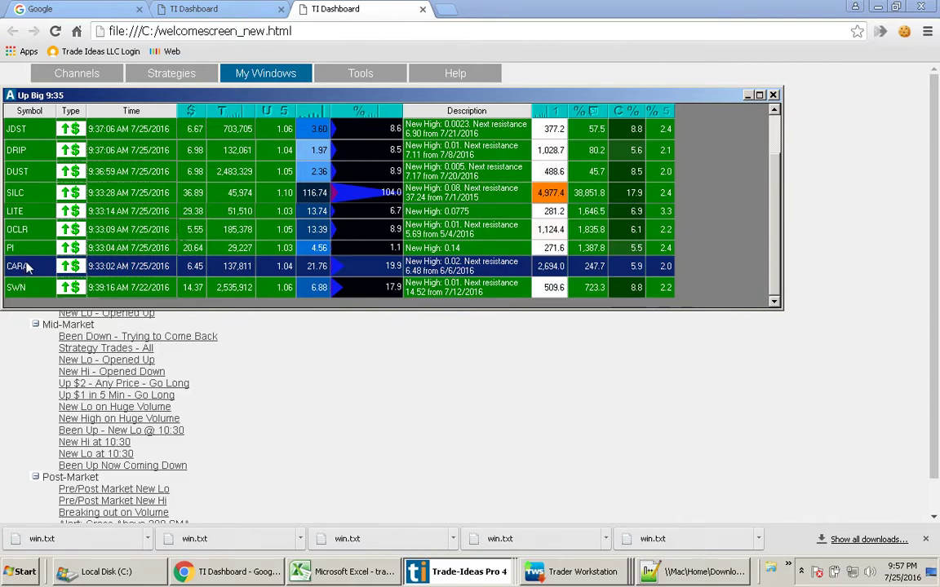
{"action": "left_click", "coordinate": [20, 213]}
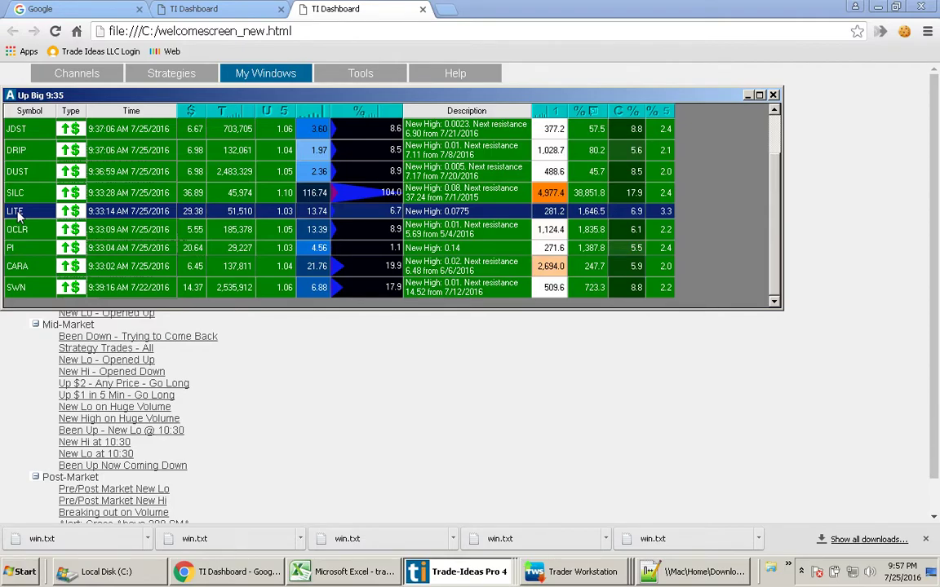
{"action": "double_click", "coordinate": [19, 214]}
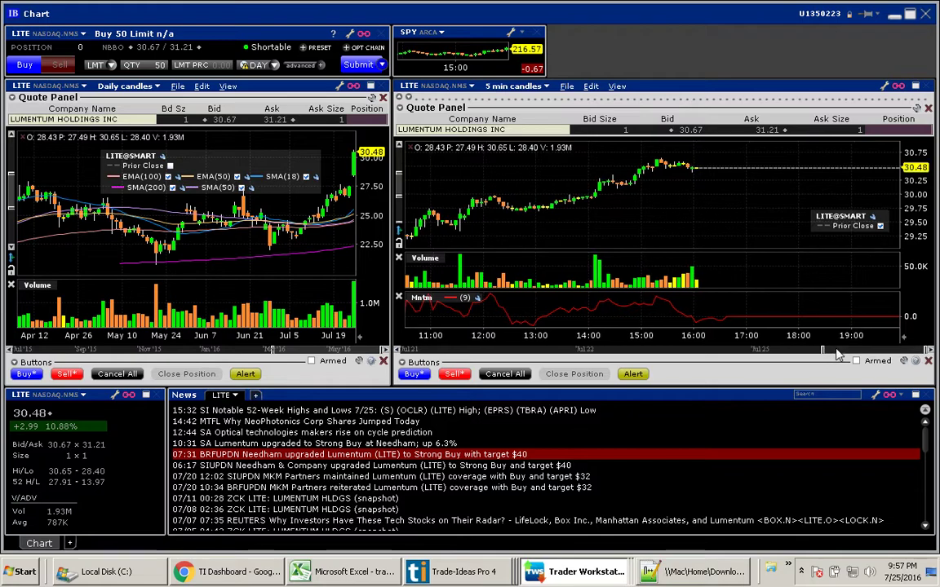
Step: Scroll LITE's 5-minute chart back and read the first bar's and the 15:15 bar's OHLC data
{"action": "mouse_move", "coordinate": [838, 354]}
{"action": "left_mouse_down"}
{"action": "mouse_move", "coordinate": [808, 354]}
{"action": "mouse_move", "coordinate": [823, 354]}
{"action": "left_mouse_up"}
{"action": "mouse_move", "coordinate": [424, 226]}
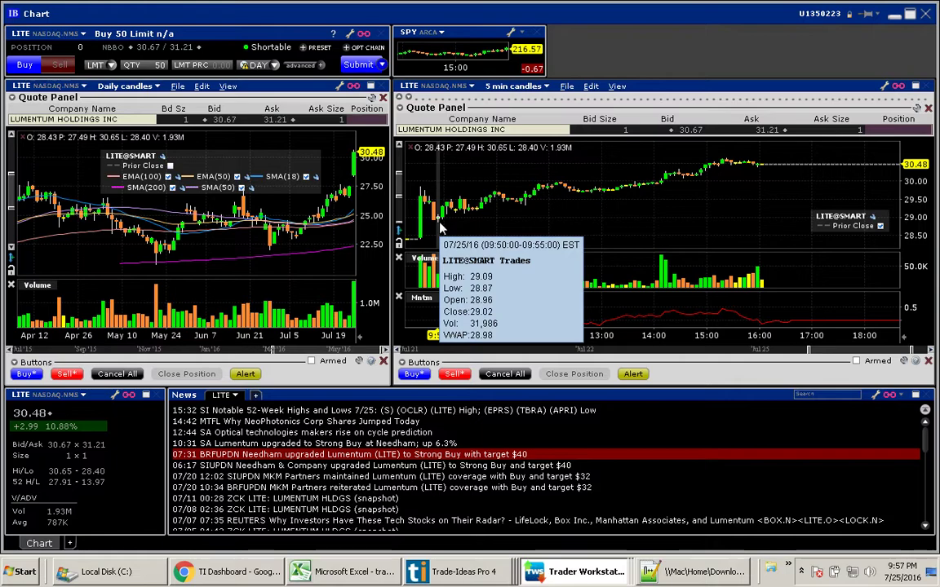
{"action": "mouse_move", "coordinate": [721, 166]}
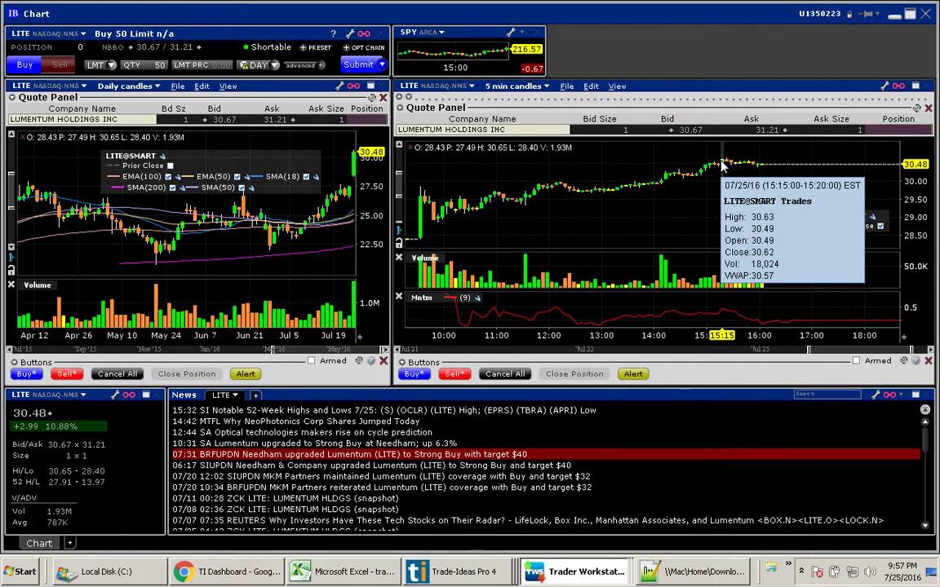
Step: Open the Strong Volume - Up scan and compare SILC's Strong Volume and Early Risers alerts, settling on Strong Volume
{"action": "key", "text": "alt+Tab"}
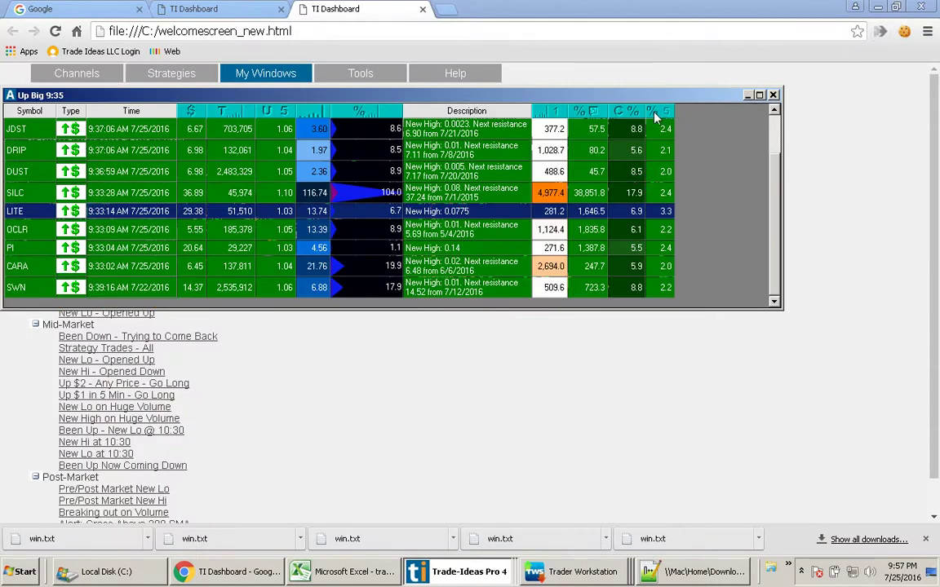
{"action": "left_click", "coordinate": [674, 85]}
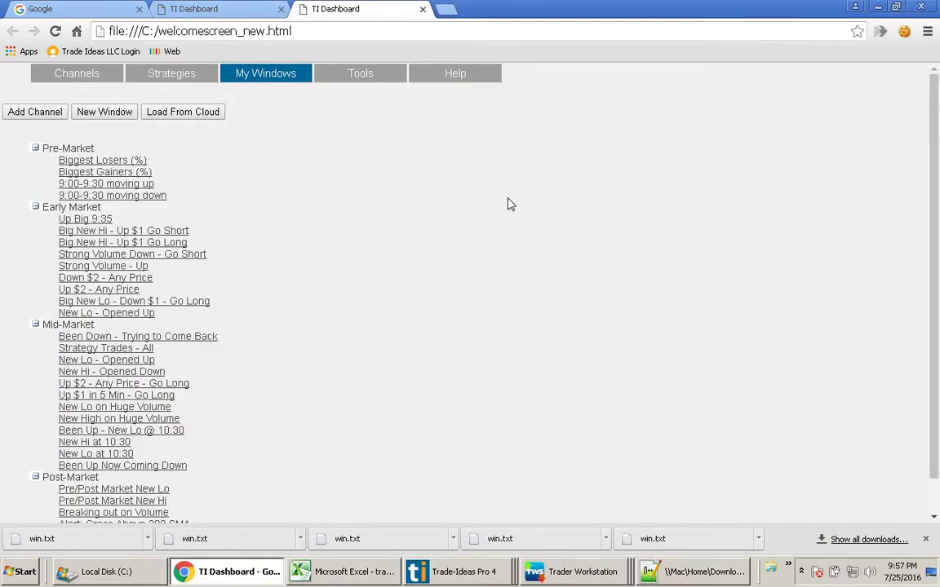
{"action": "left_click", "coordinate": [113, 267]}
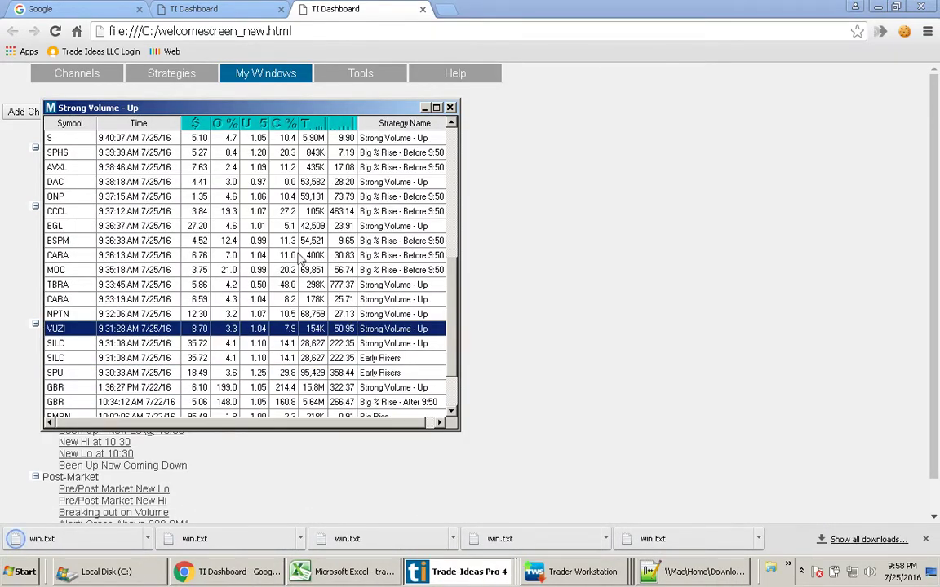
{"action": "left_click", "coordinate": [57, 344]}
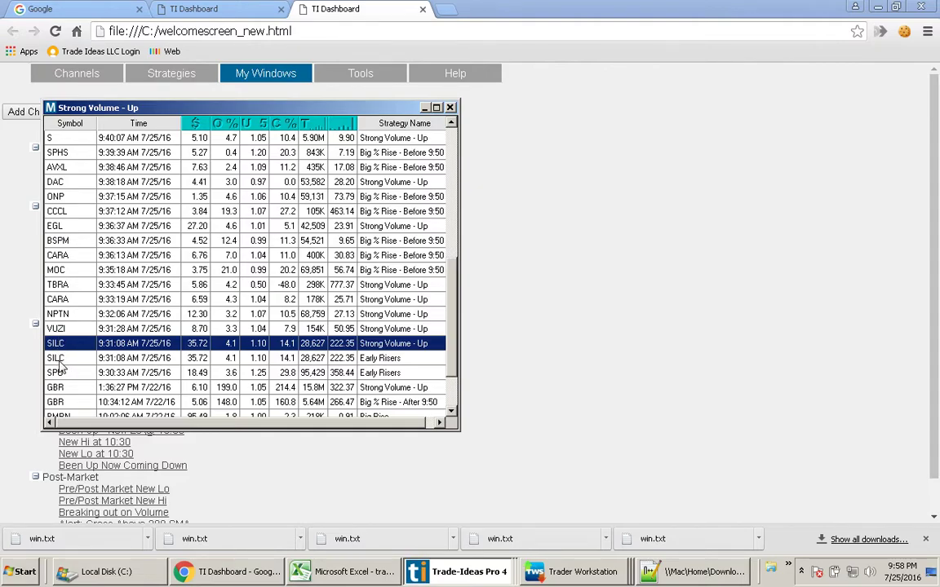
{"action": "left_click", "coordinate": [59, 361]}
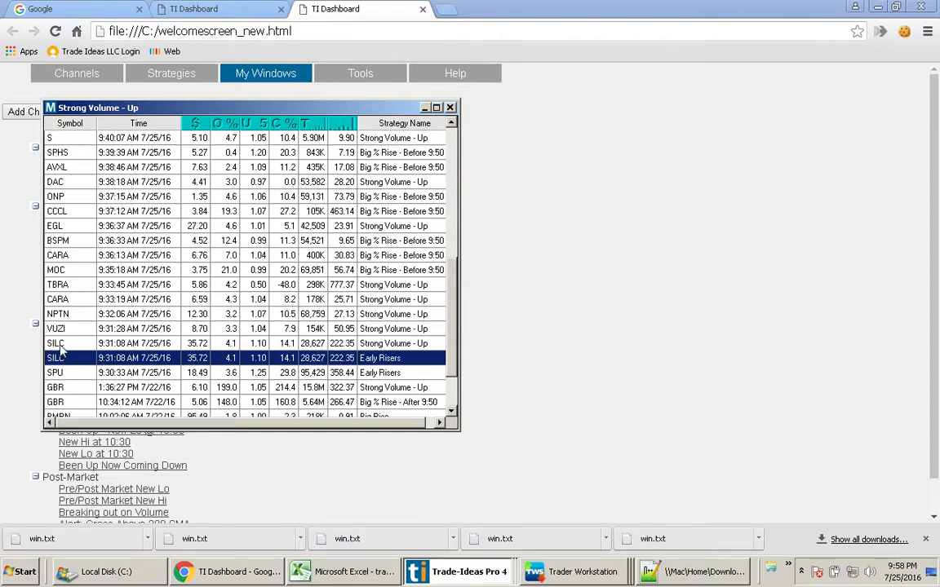
{"action": "left_click", "coordinate": [60, 345]}
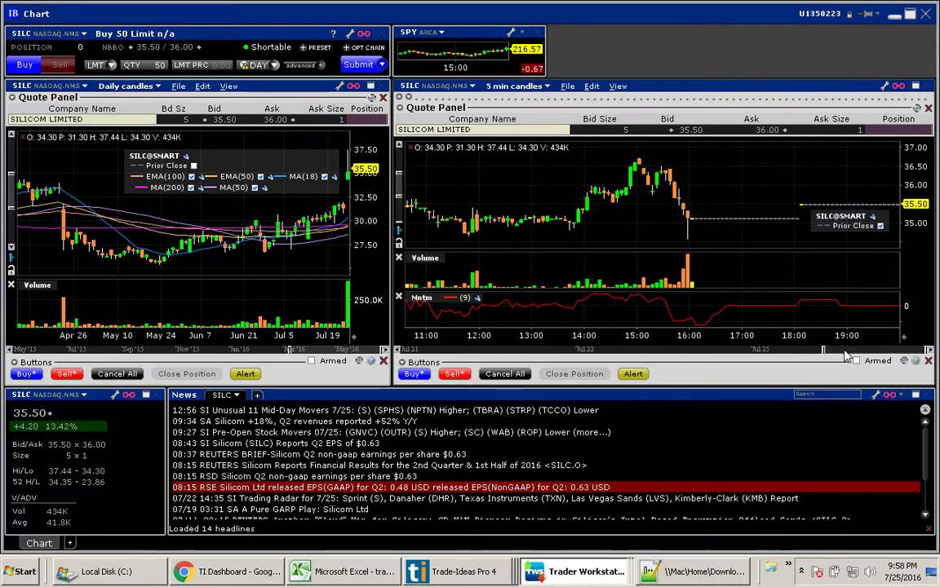
Step: Scroll SILC's 5-minute chart back to the open and read the 09:45 and 14:50 candle data
{"action": "left_click_drag", "start_coordinate": [847, 357], "coordinate": [820, 359]}
{"action": "mouse_move", "coordinate": [475, 218]}
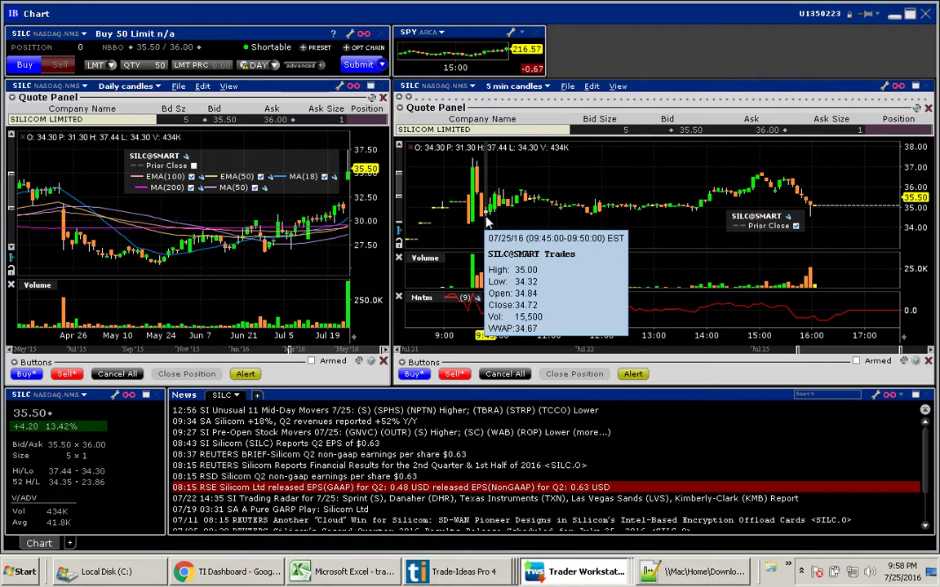
{"action": "mouse_move", "coordinate": [749, 188]}
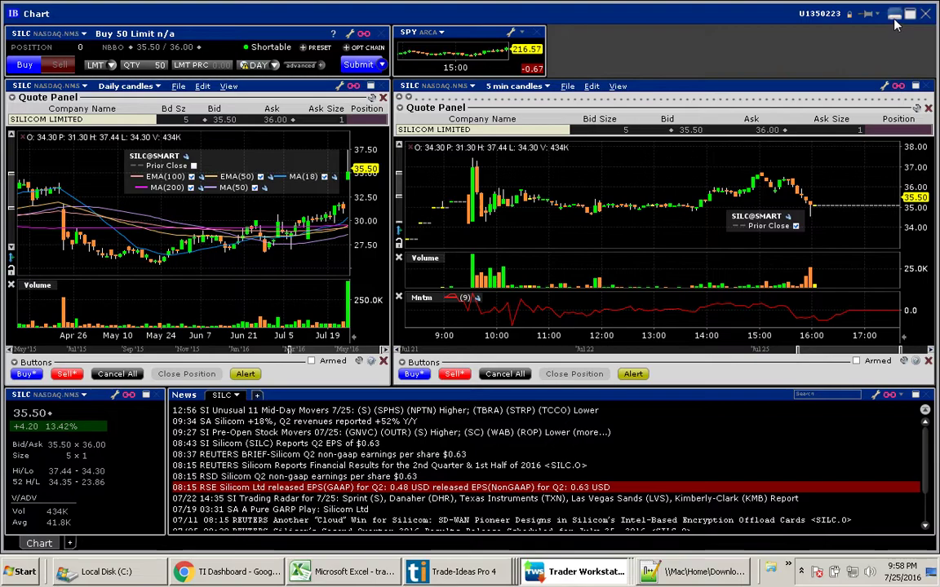
Step: Minimize Strong Volume - Up, open Been Down - Trying to Come Back, and load its GIII alert into TWS
{"action": "key", "text": "alt+Tab"}
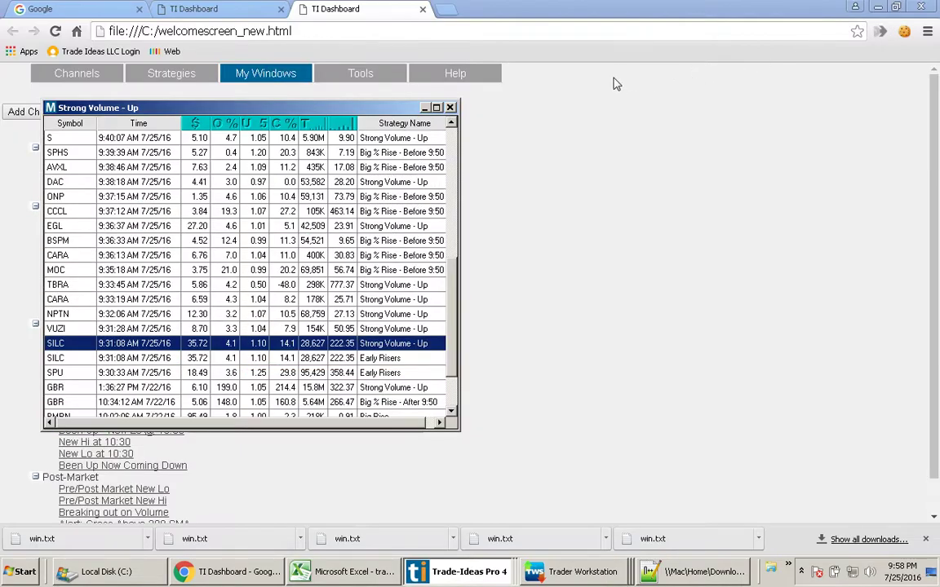
{"action": "left_click", "coordinate": [424, 107]}
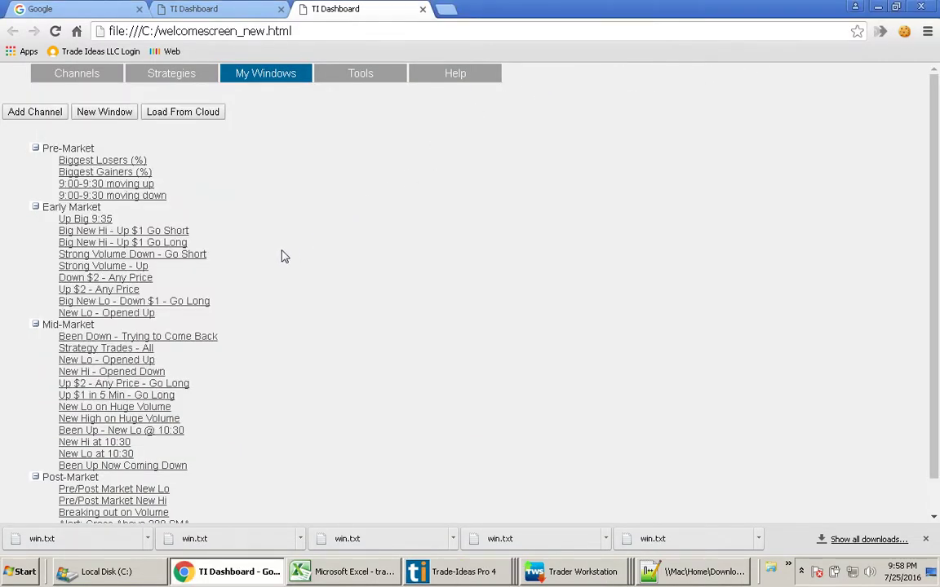
{"action": "left_click", "coordinate": [186, 337]}
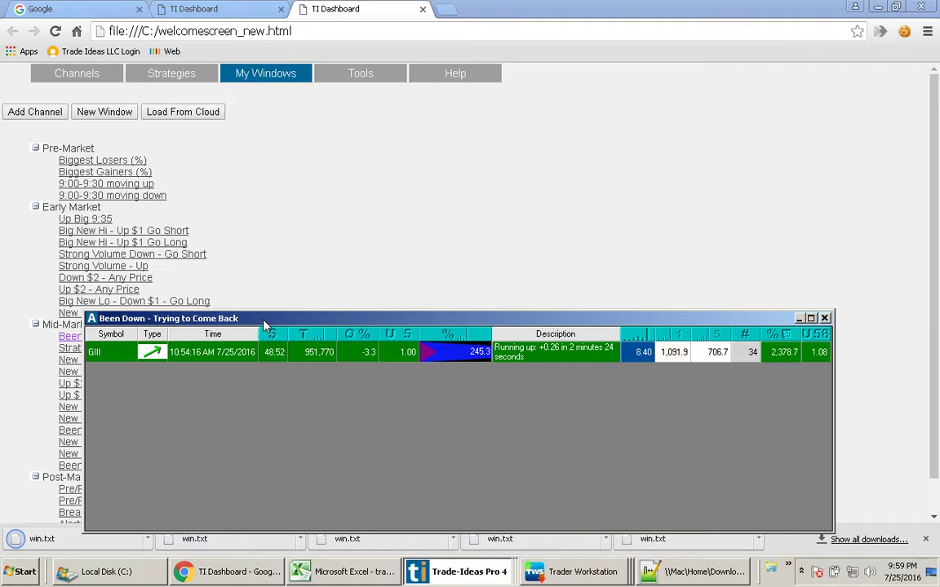
{"action": "left_click_drag", "start_coordinate": [264, 321], "coordinate": [262, 215]}
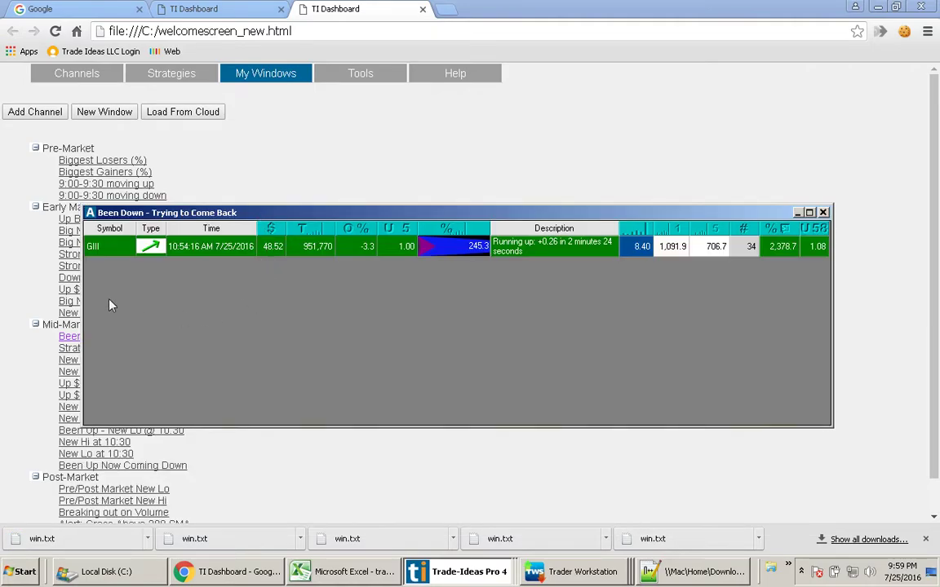
{"action": "left_click", "coordinate": [99, 253]}
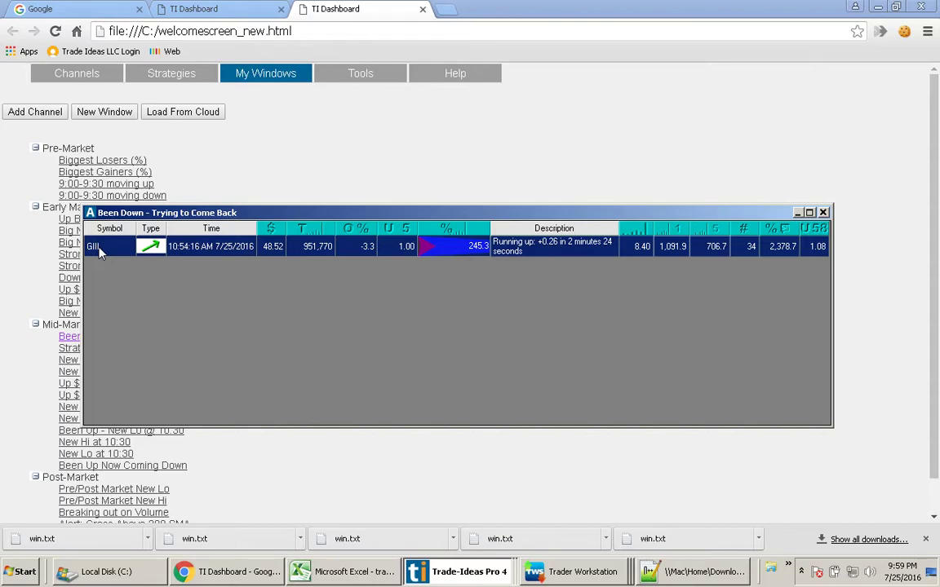
{"action": "double_click", "coordinate": [99, 254]}
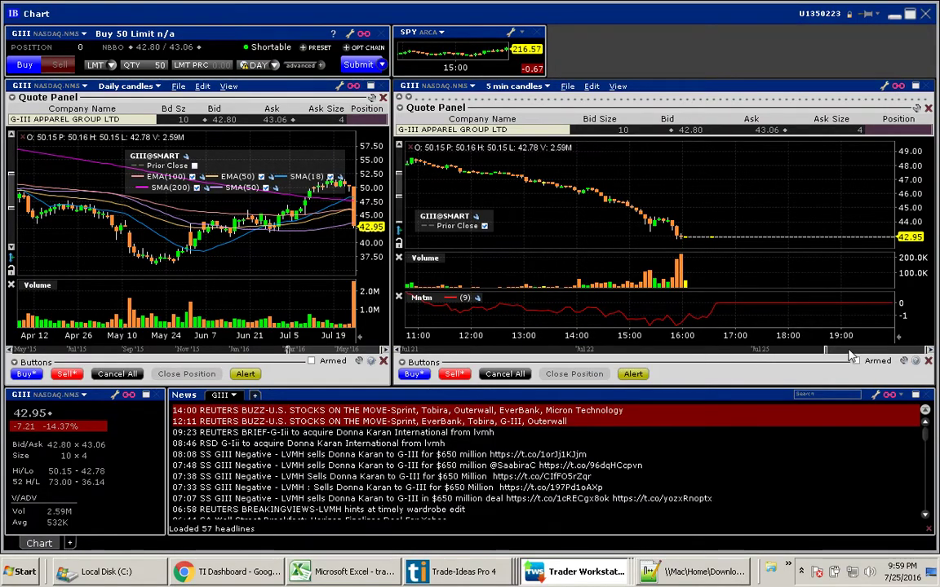
Step: Scroll GIII's 5-minute chart back to the 9:30 open and read the candle data
{"action": "scroll", "coordinate": [816, 357], "scroll_direction": "up", "scroll_amount": 3}
{"action": "scroll", "coordinate": [815, 357], "scroll_direction": "up", "scroll_amount": 2}
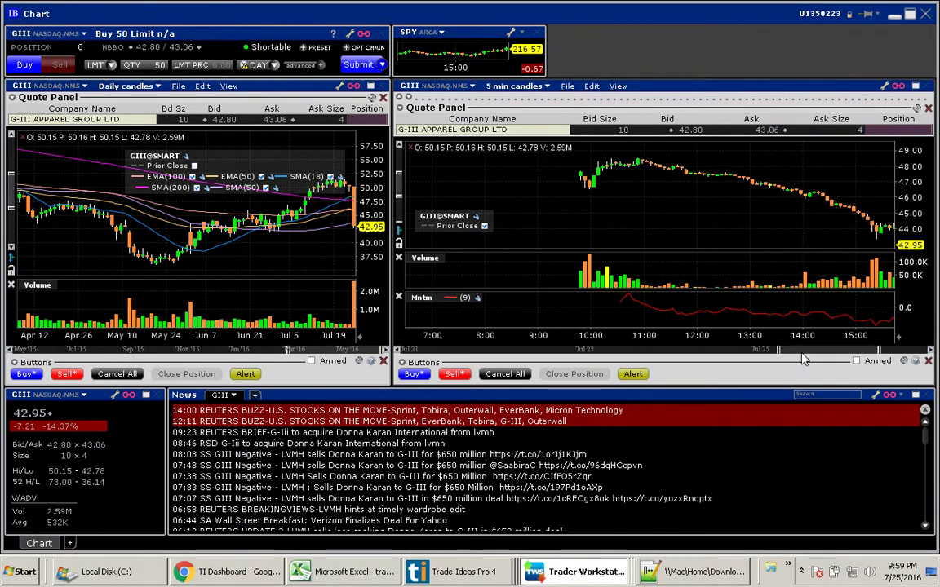
{"action": "scroll", "coordinate": [807, 358], "scroll_direction": "down", "scroll_amount": 3}
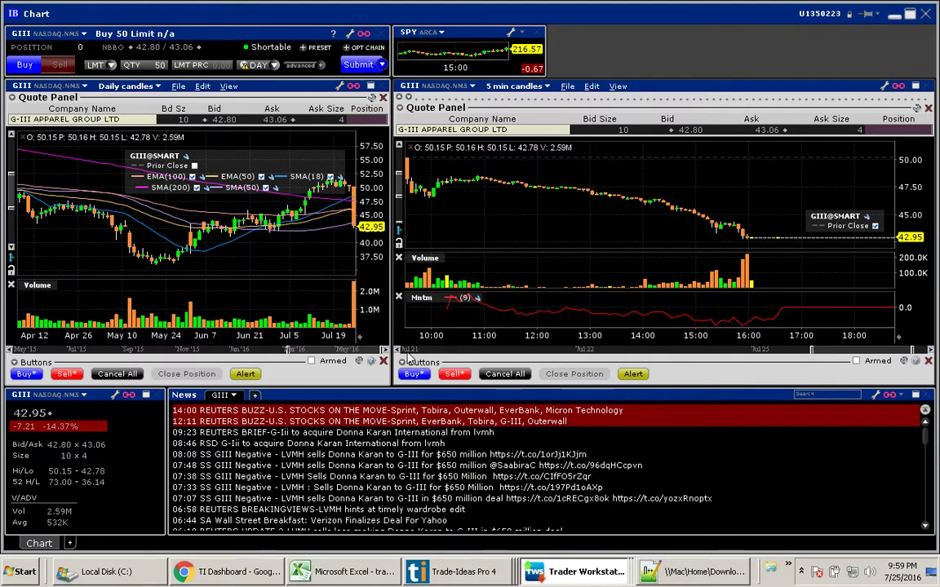
{"action": "left_click", "coordinate": [399, 351]}
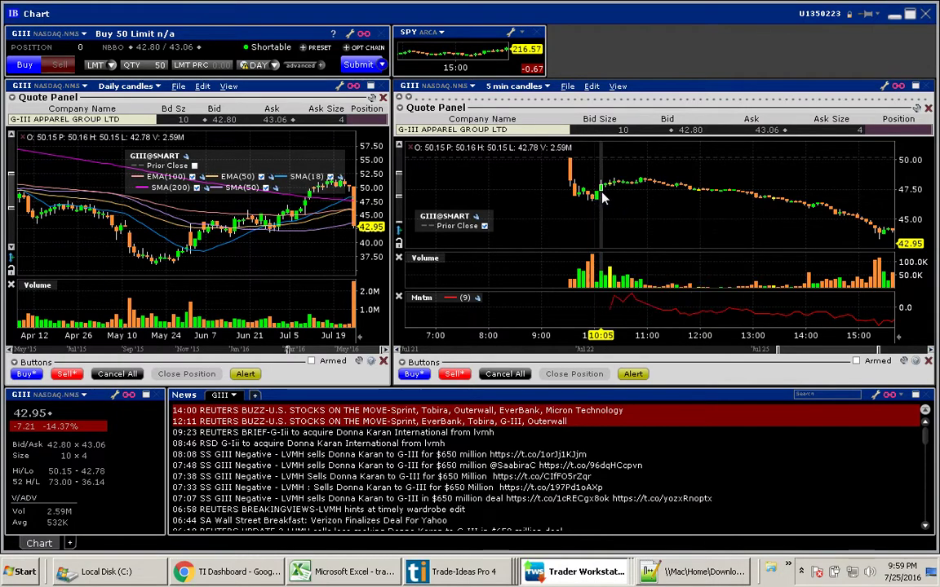
{"action": "mouse_move", "coordinate": [618, 186]}
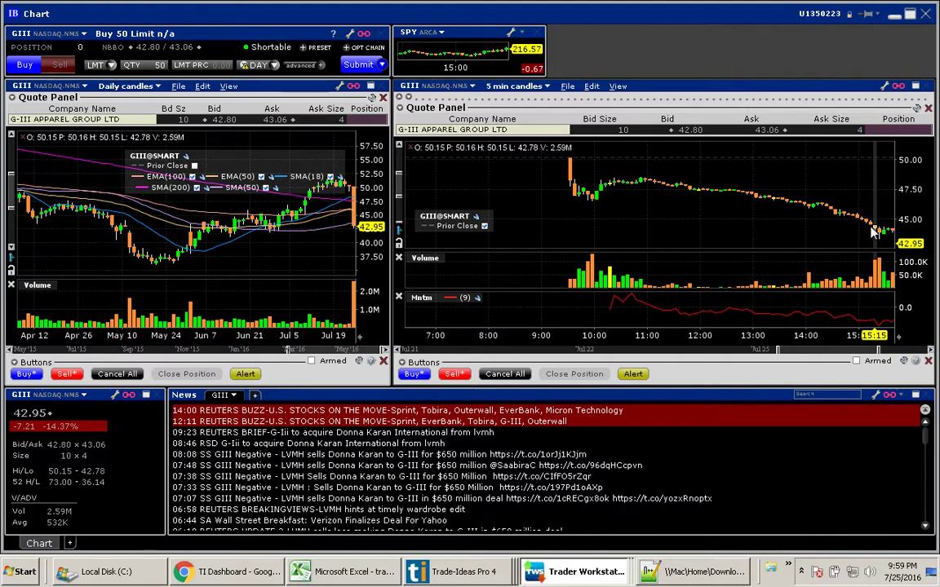
Step: Minimize TWS and the Been Down window, then launch the New Hi - Opened Down scan showing CWEI
{"action": "left_click", "coordinate": [894, 14]}
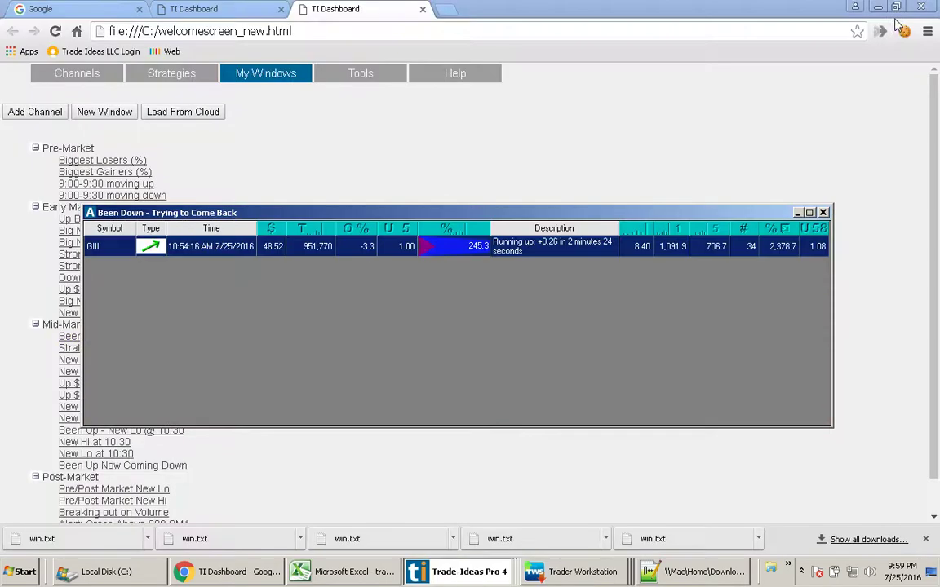
{"action": "left_click", "coordinate": [798, 213]}
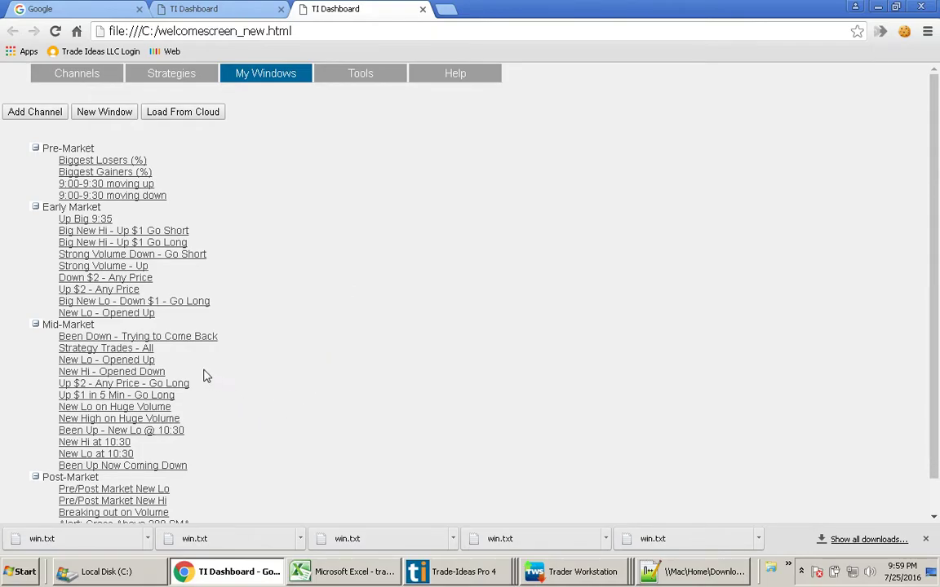
{"action": "left_click", "coordinate": [160, 370]}
{"action": "left_click", "coordinate": [155, 373]}
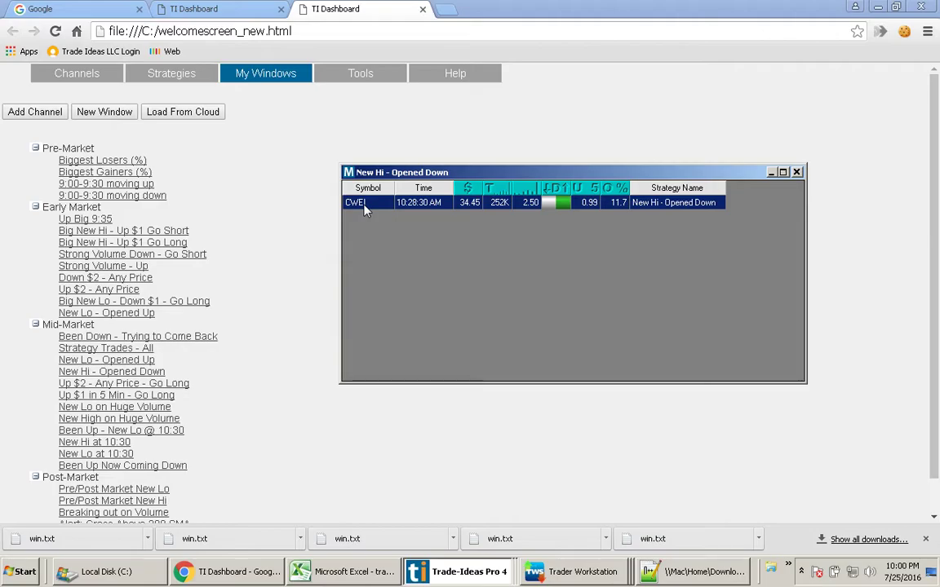
Step: Switch all linked Trader Workstation charts to CWEI
{"action": "left_click", "coordinate": [365, 210]}
{"action": "type", "text": "CWEI"}
{"action": "key", "text": "Return"}
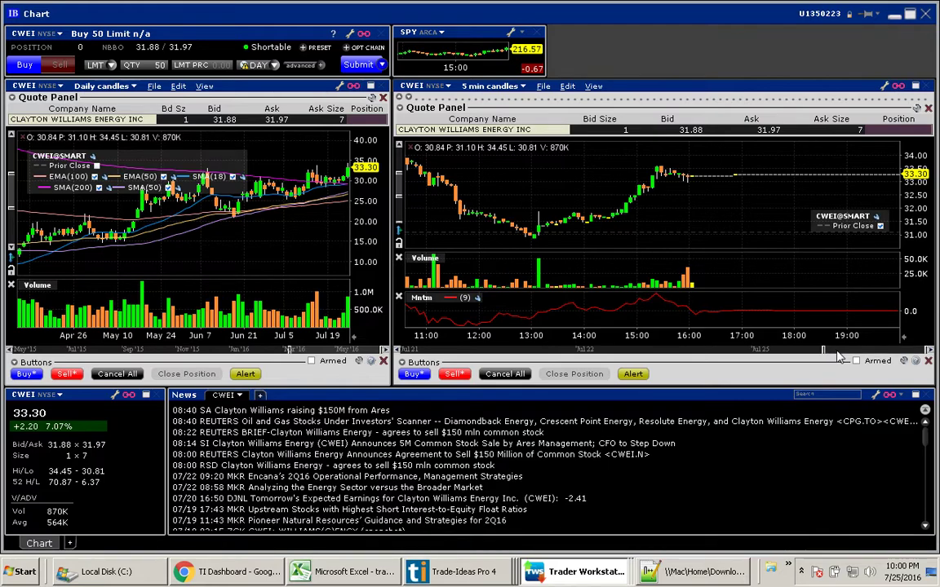
Step: Scroll CWEI's 5-minute chart back to the morning run-up and read the 10:30 and 13:00 candle data
{"action": "left_click_drag", "start_coordinate": [837, 355], "coordinate": [814, 356]}
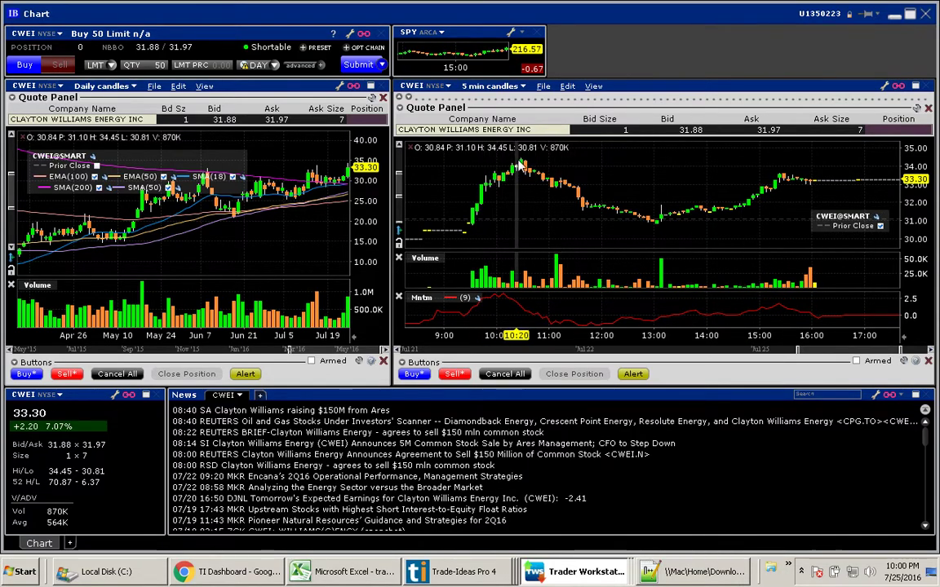
{"action": "mouse_move", "coordinate": [521, 165]}
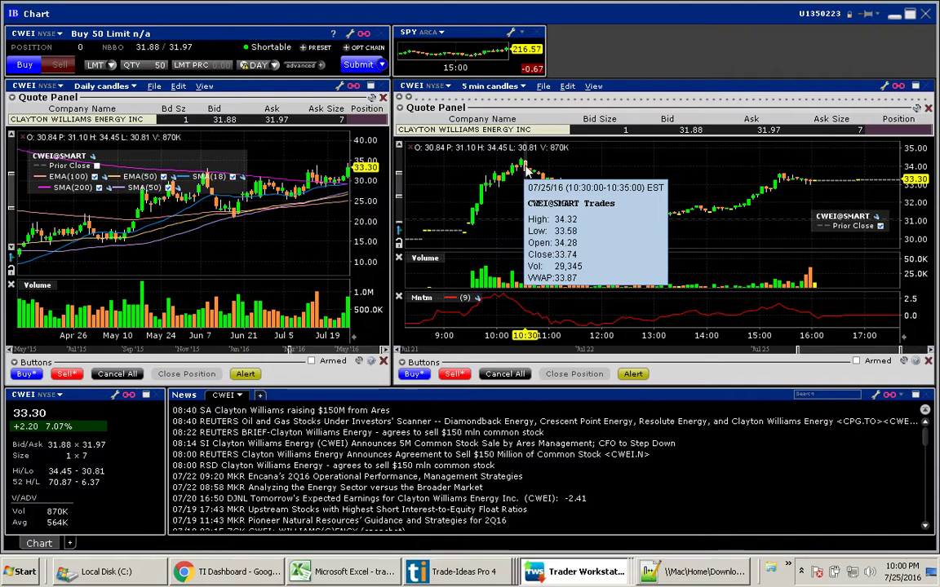
{"action": "mouse_move", "coordinate": [657, 228]}
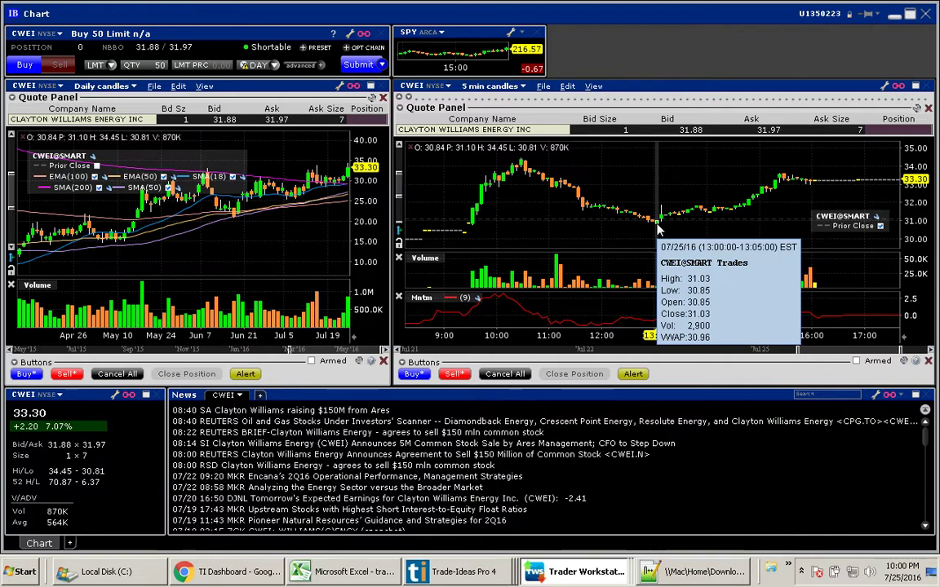
{"action": "mouse_move", "coordinate": [778, 181]}
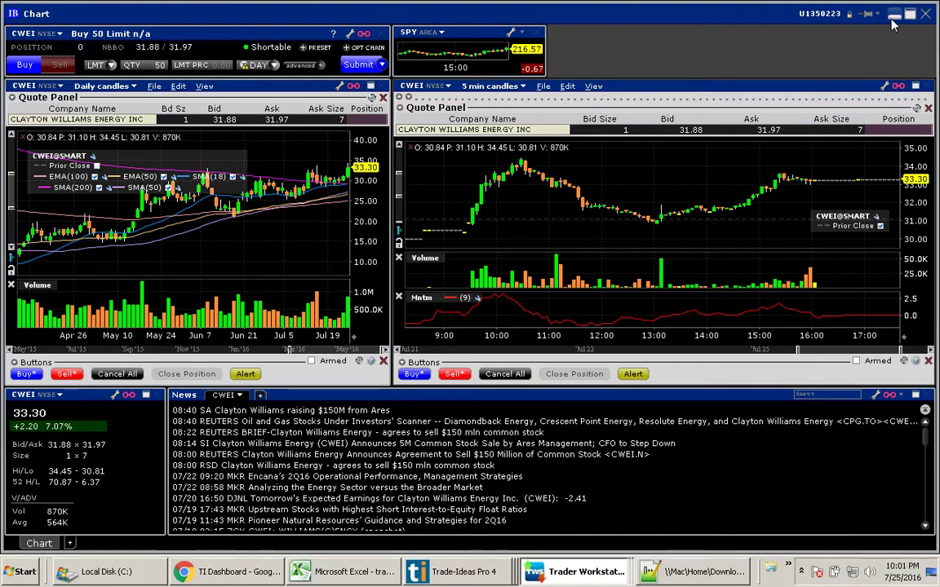
Step: Minimize TWS and the New Hi - Opened Down window, then list Trader Workstation's open windows
{"action": "left_click", "coordinate": [894, 14]}
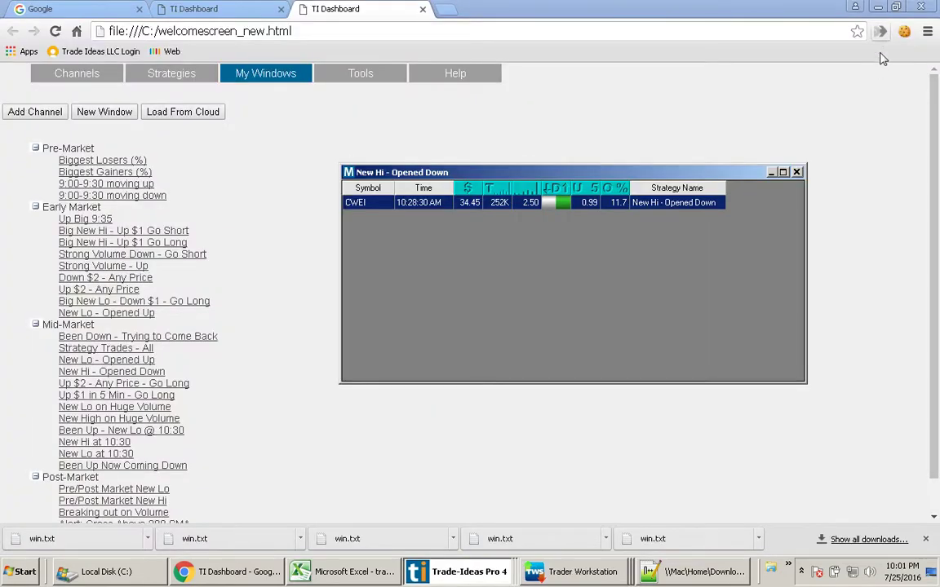
{"action": "left_click", "coordinate": [771, 173]}
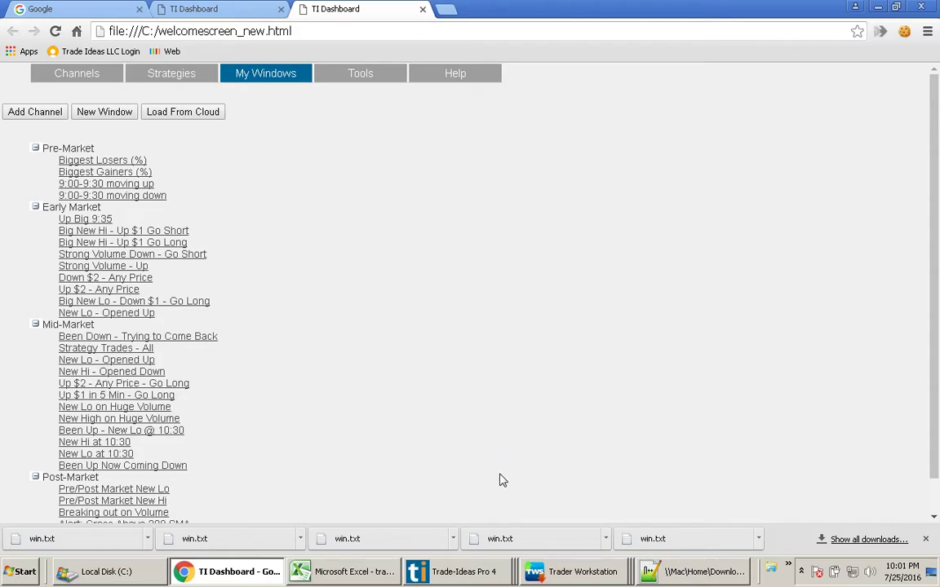
{"action": "left_click", "coordinate": [569, 577]}
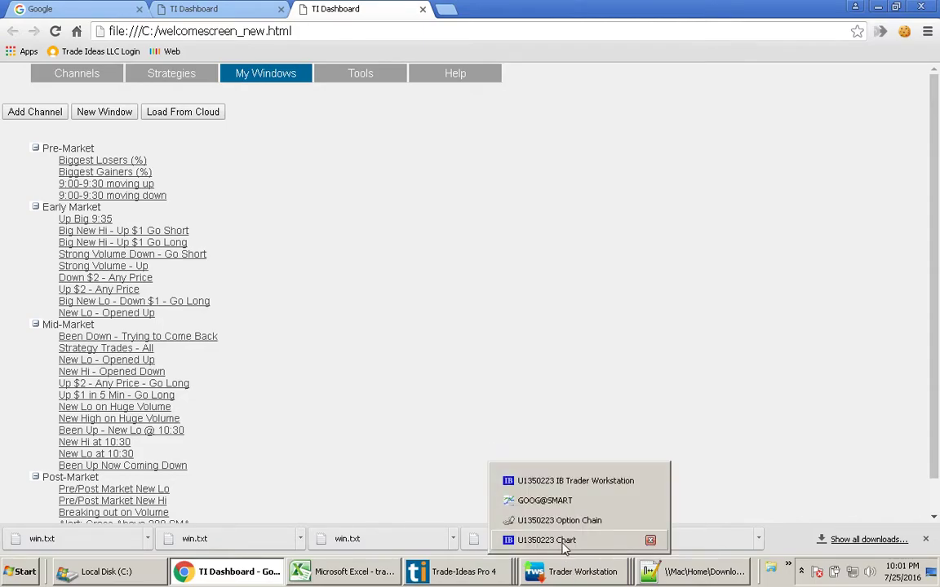
Step: Inspect the NUGT Jul 29 '16 120 Call BUY marker near 15:15, then return to the Chrome dashboard
{"action": "left_click", "coordinate": [561, 539]}
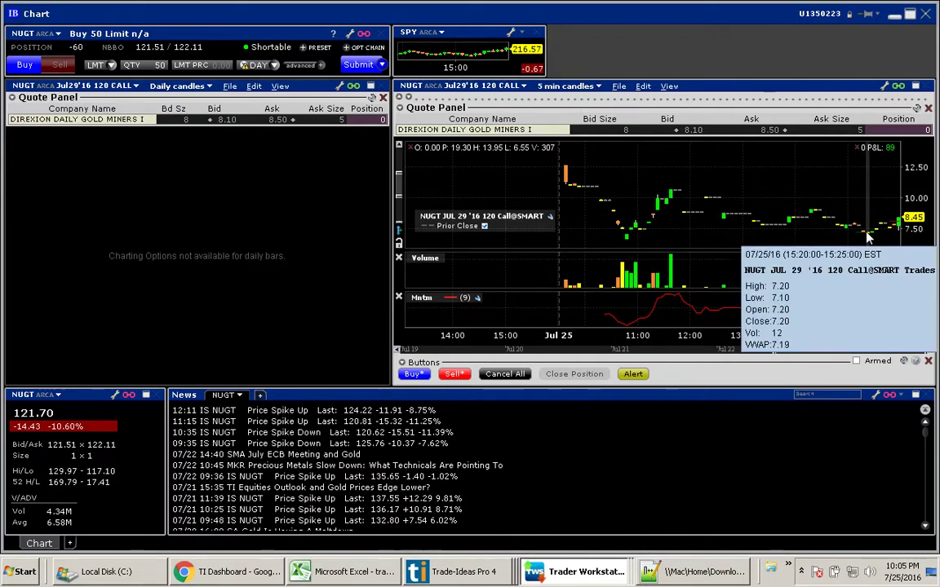
{"action": "mouse_move", "coordinate": [869, 239]}
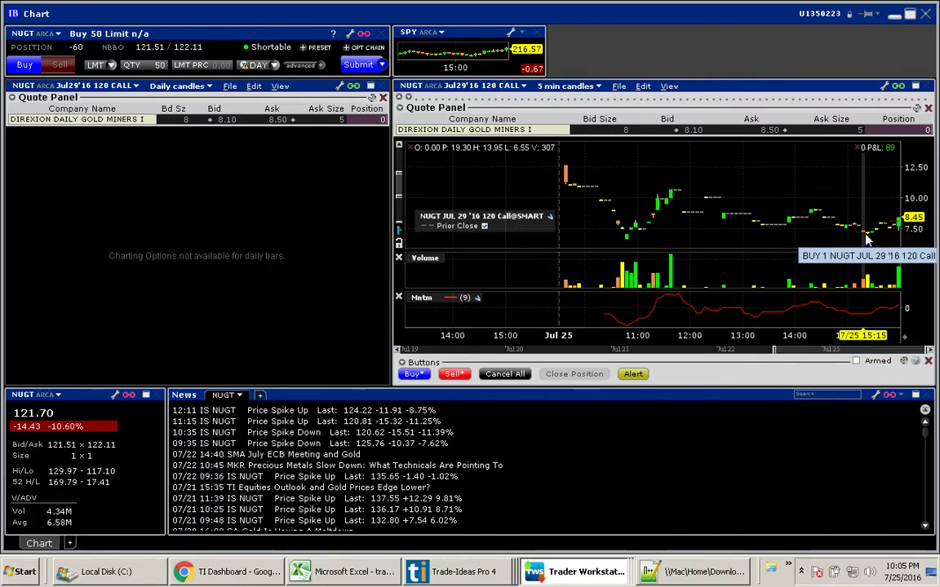
{"action": "mouse_move", "coordinate": [897, 226]}
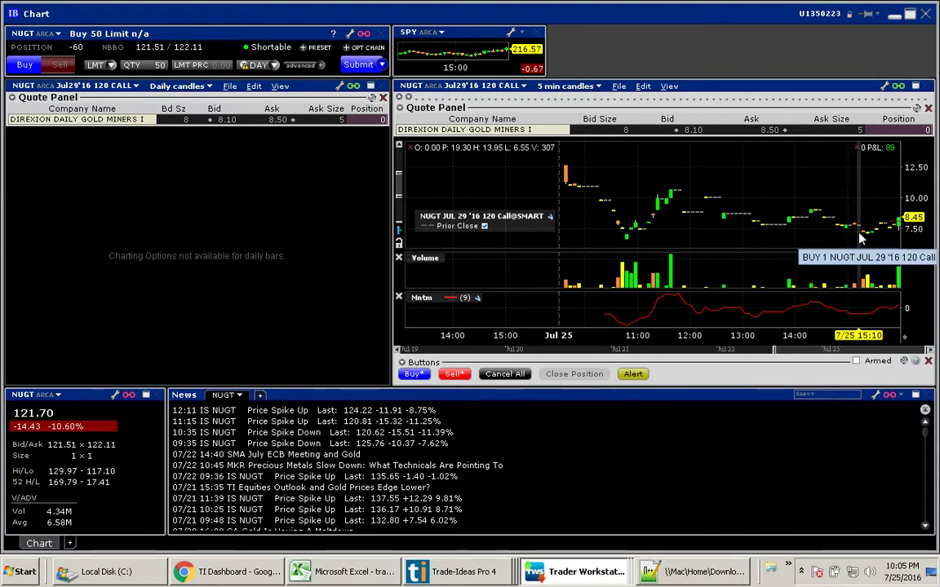
{"action": "key", "text": "alt+Tab"}
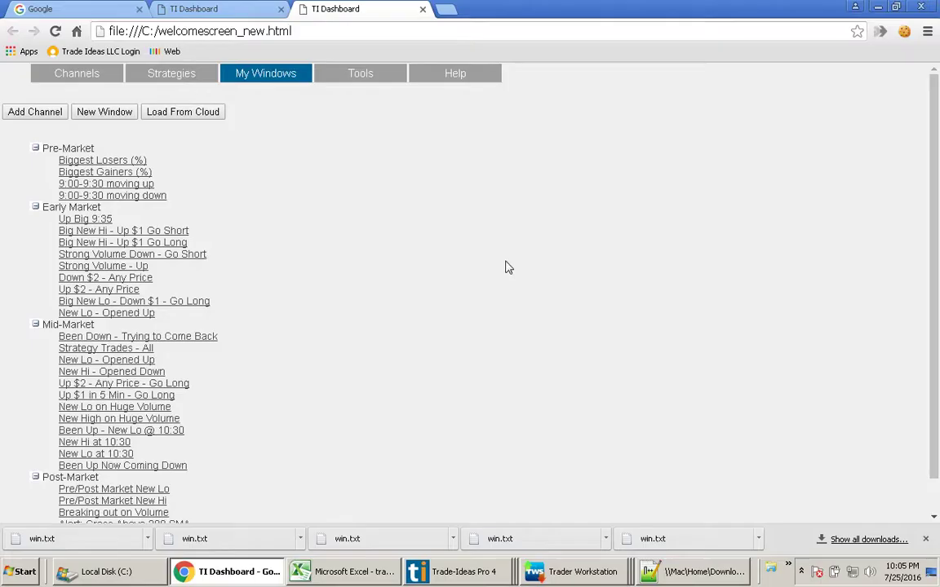